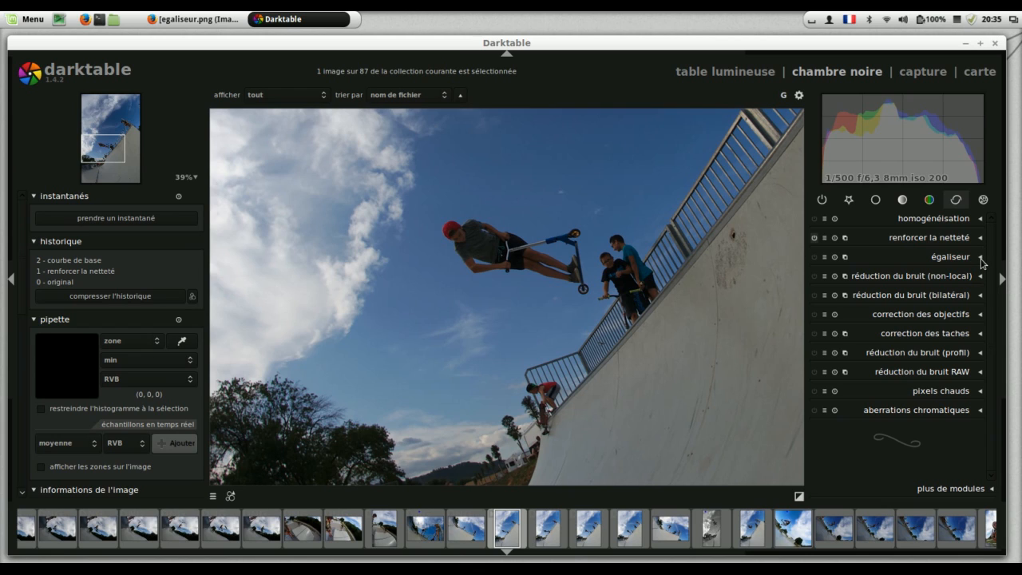
Expand the égaliseur module and examine its presets and its luma, chroma and netteté curves
{"action": "left_click", "coordinate": [980, 257]}
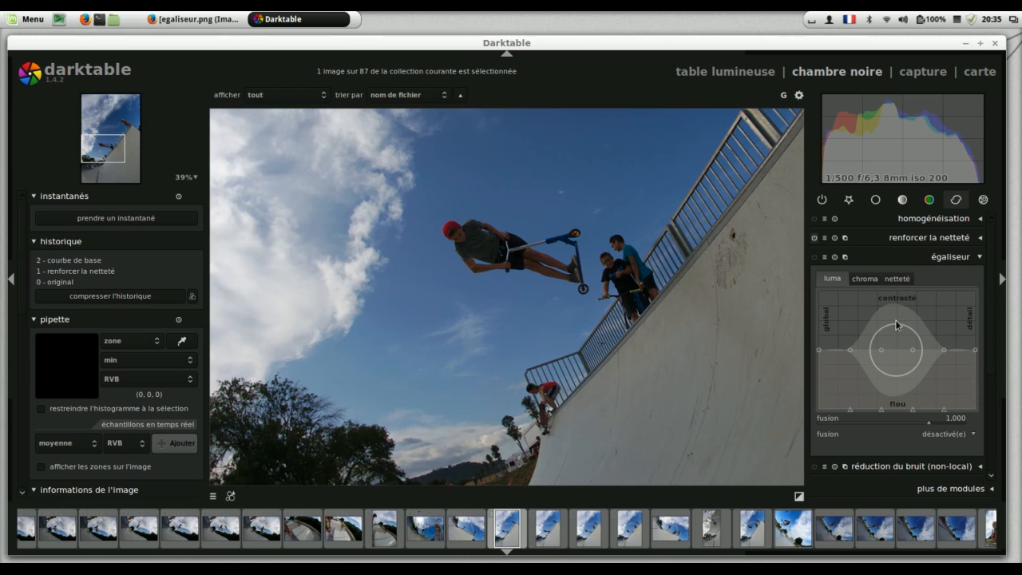
{"action": "left_click", "coordinate": [876, 281]}
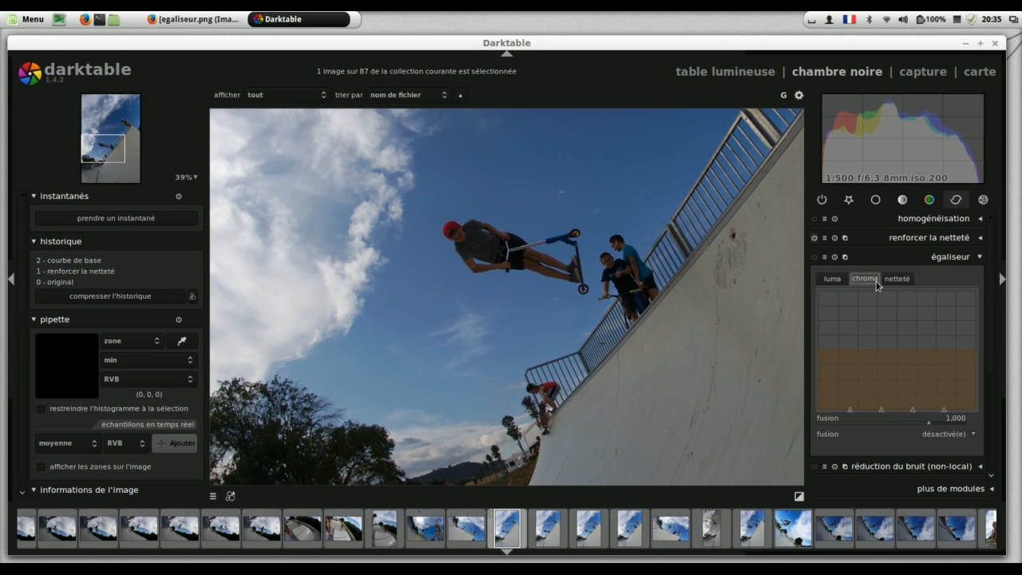
{"action": "left_click", "coordinate": [832, 279]}
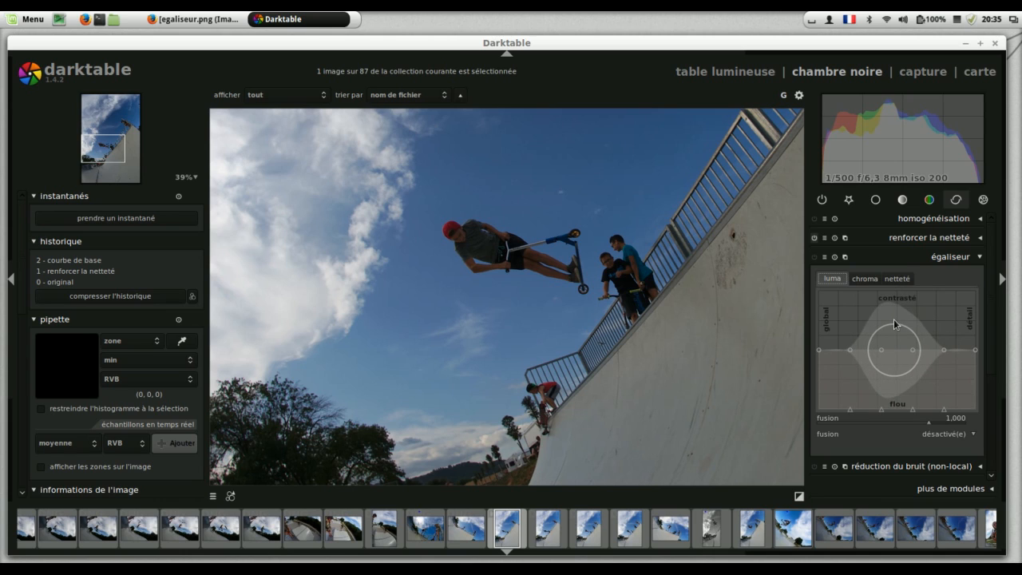
{"action": "left_click", "coordinate": [823, 258]}
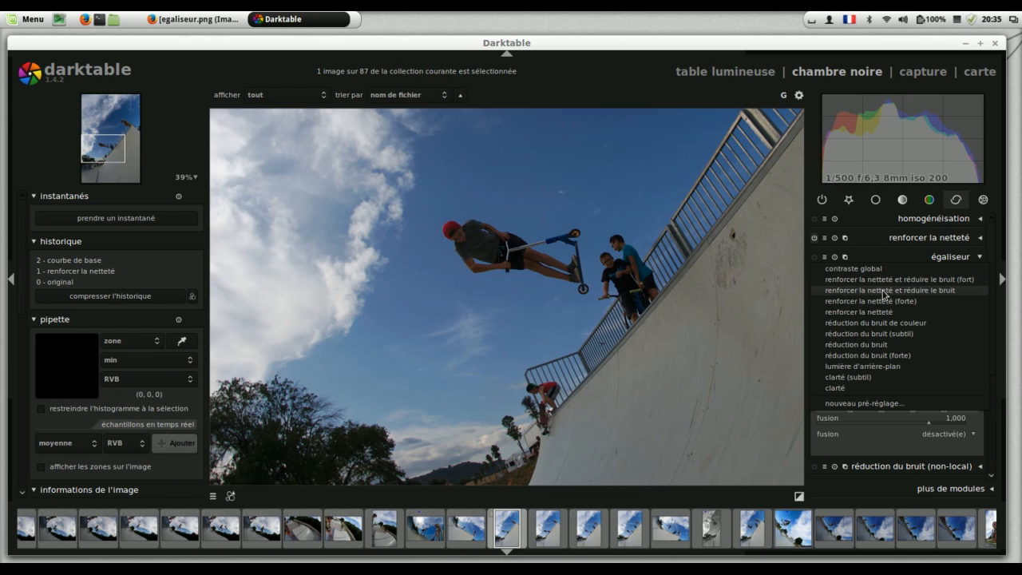
{"action": "left_click", "coordinate": [981, 260]}
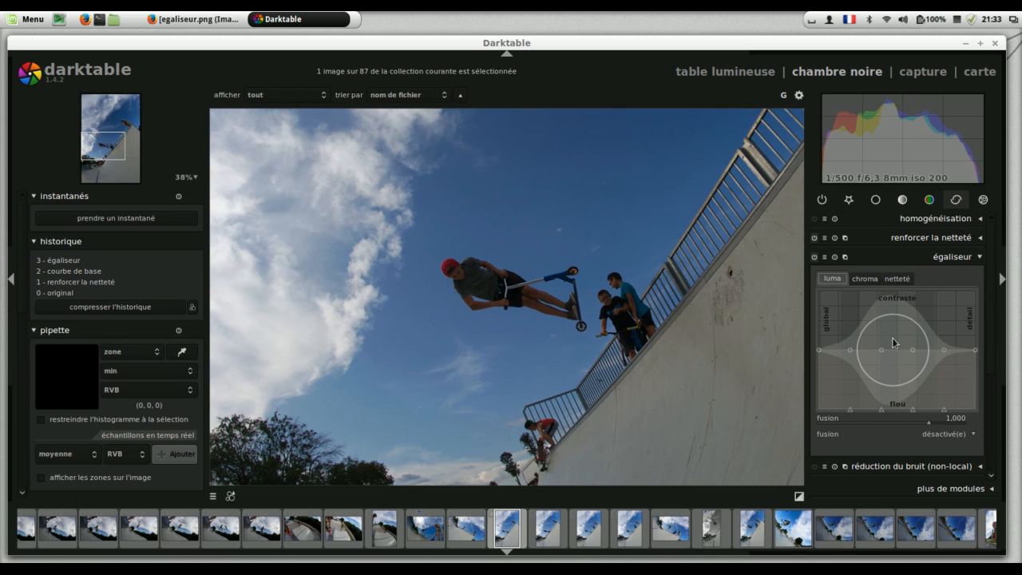
{"action": "left_click", "coordinate": [865, 279]}
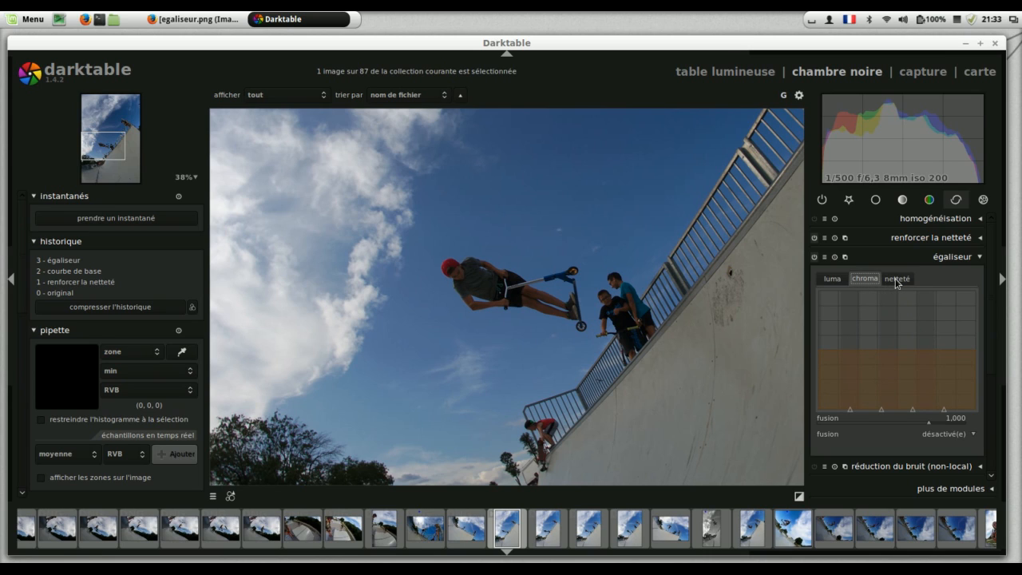
{"action": "left_click", "coordinate": [895, 280]}
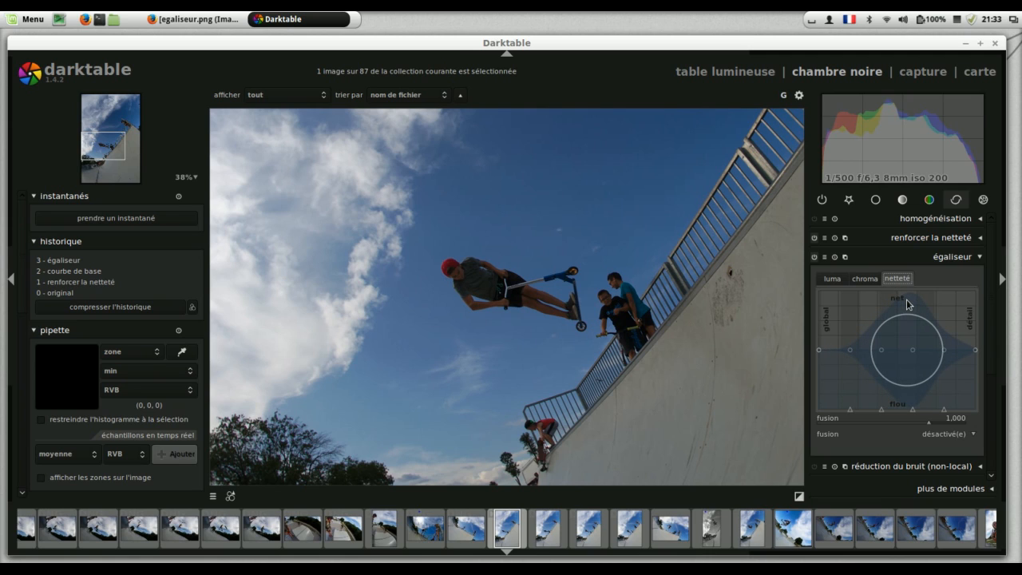
{"action": "left_click", "coordinate": [837, 284]}
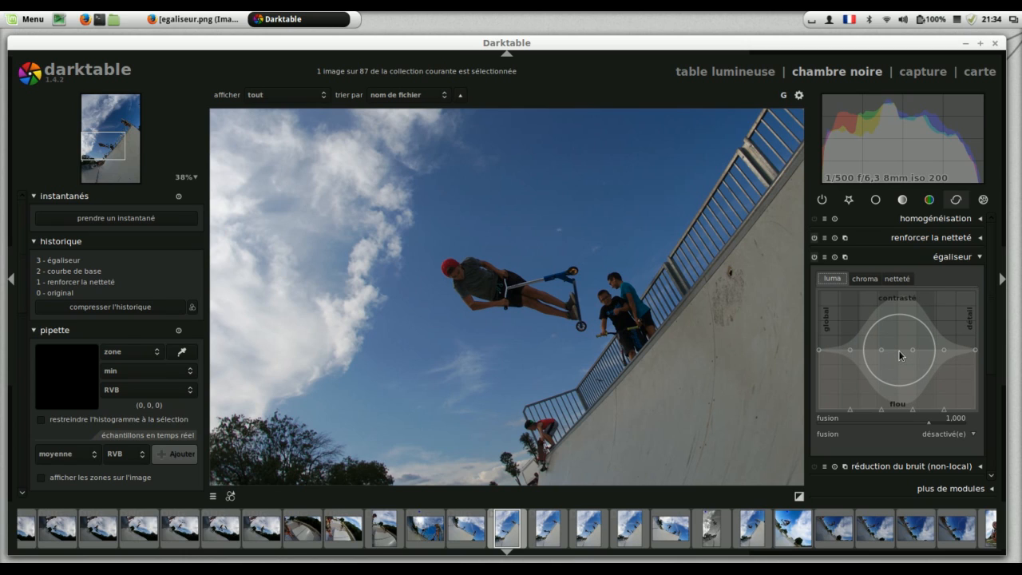
Enlarge the égaliseur curve's influence radius and raise the middle of the luma curve towards contraste
{"action": "mouse_move", "coordinate": [899, 355]}
{"action": "left_mouse_down"}
{"action": "mouse_move", "coordinate": [873, 364]}
{"action": "mouse_move", "coordinate": [891, 345]}
{"action": "left_mouse_up"}
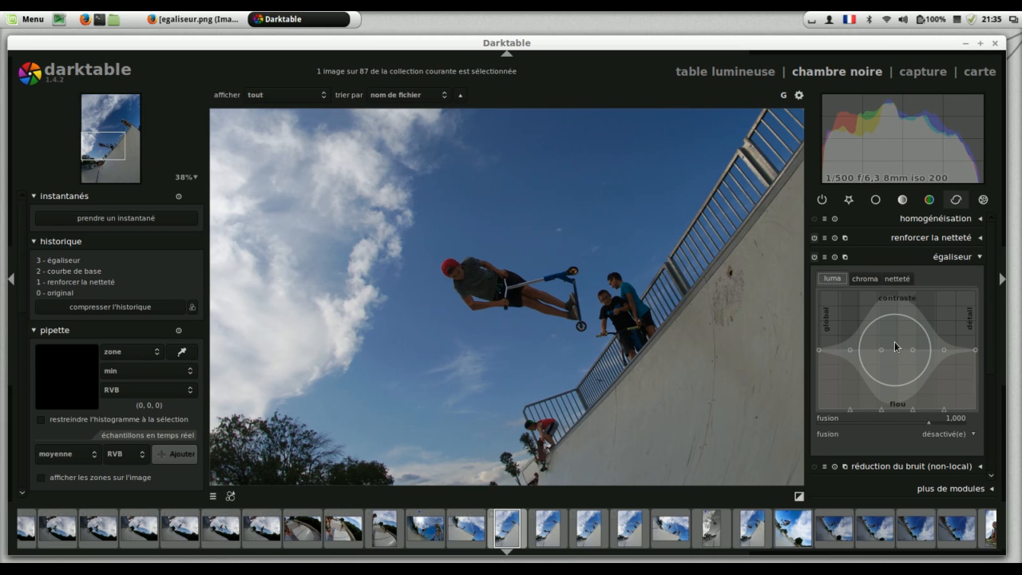
{"action": "scroll", "coordinate": [897, 346], "scroll_direction": "down", "scroll_amount": 2}
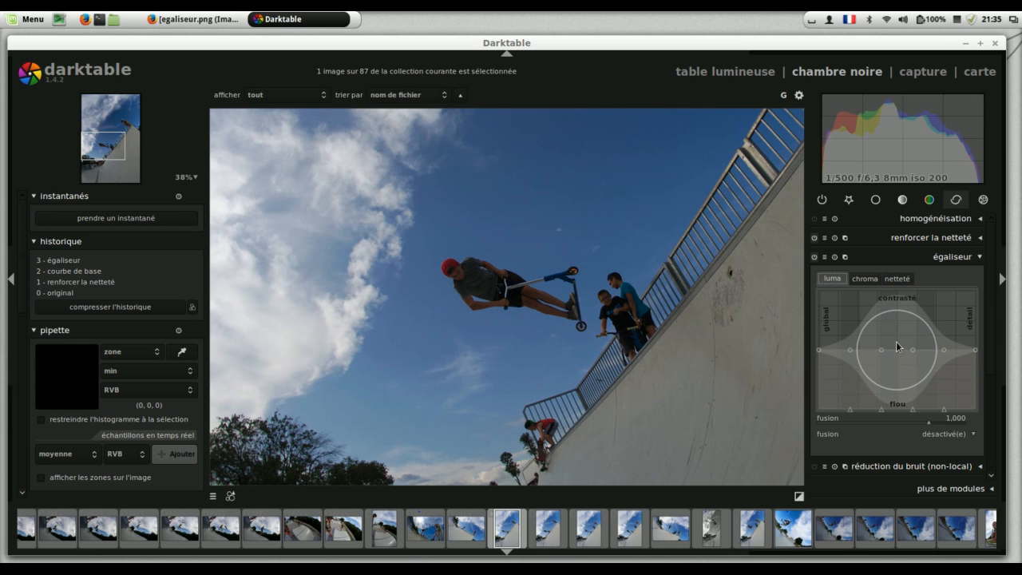
{"action": "left_click_drag", "start_coordinate": [901, 348], "coordinate": [899, 302]}
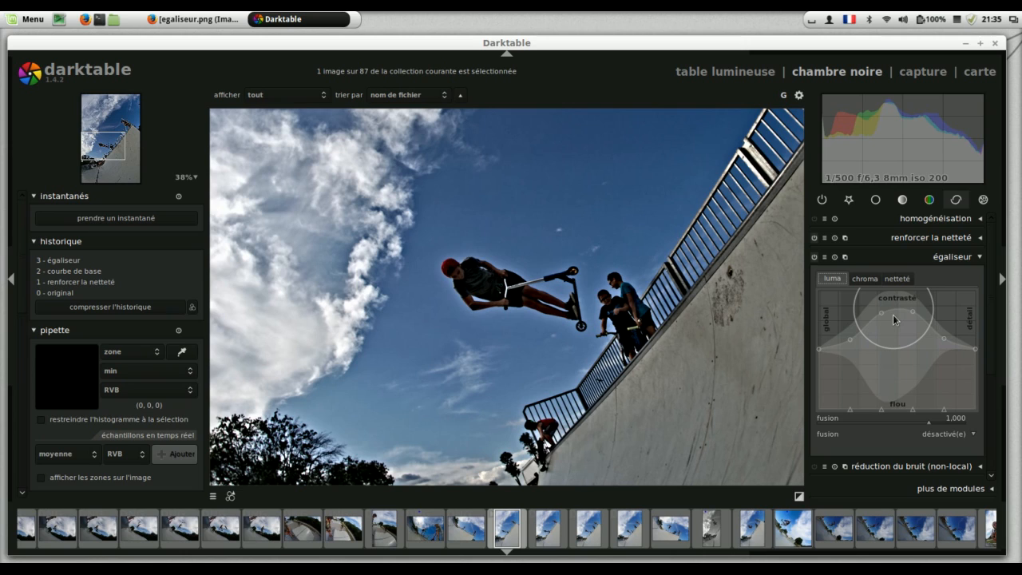
{"action": "left_click", "coordinate": [823, 258]}
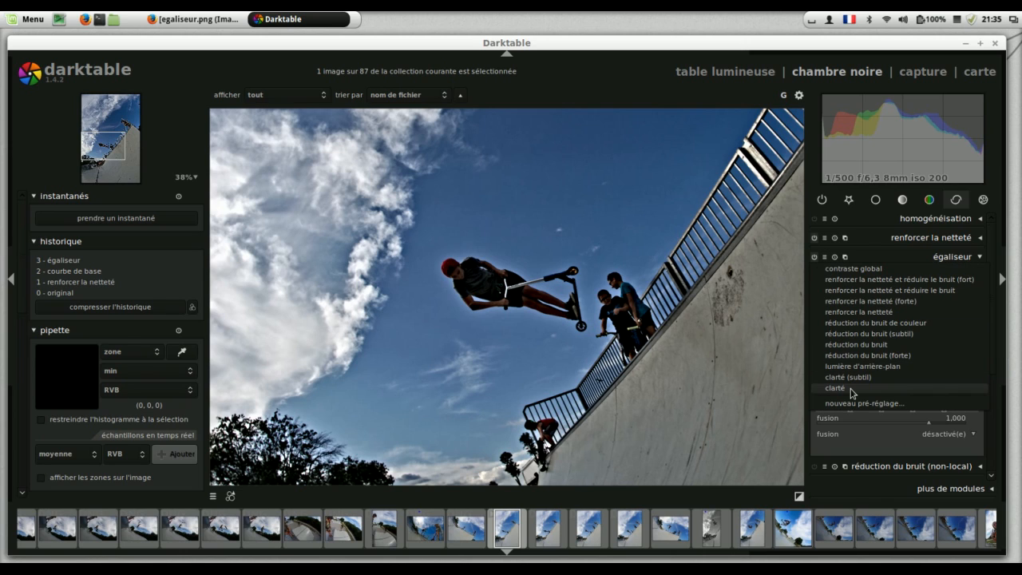
{"action": "left_click", "coordinate": [998, 328]}
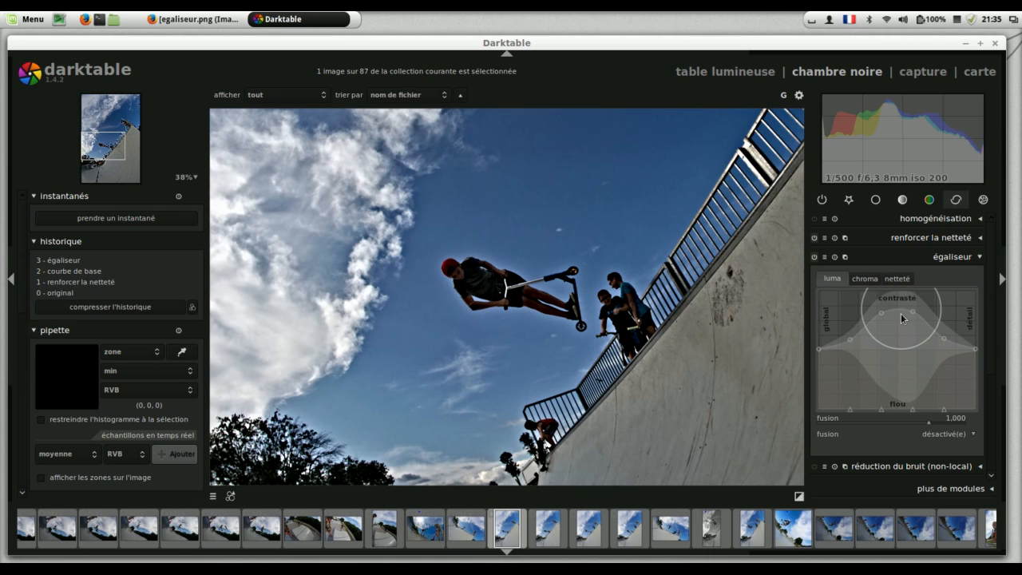
Pull the middle of the luma curve down towards flou, and reset the curve to flat
{"action": "left_click_drag", "start_coordinate": [902, 318], "coordinate": [898, 389]}
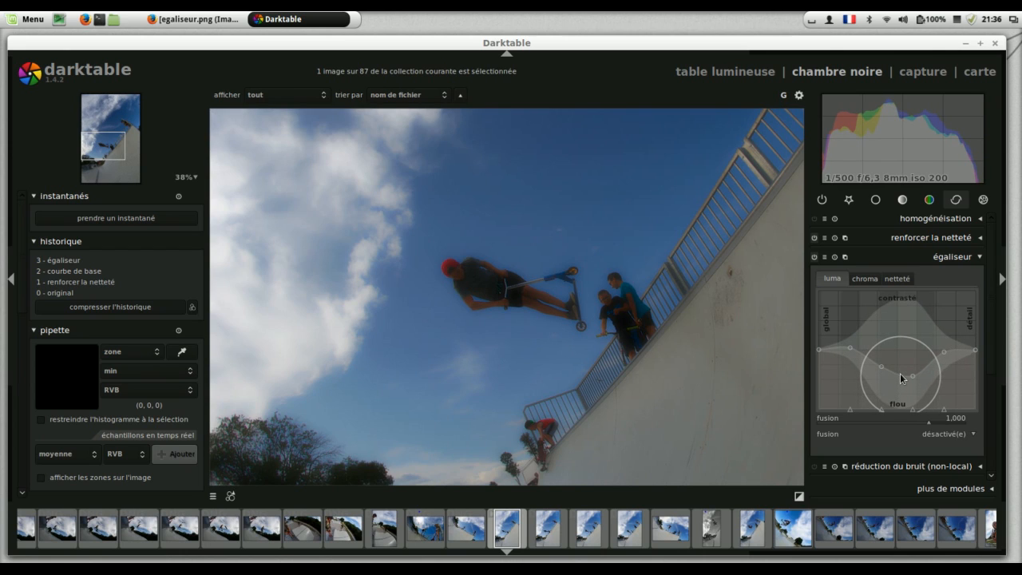
{"action": "left_click_drag", "start_coordinate": [901, 379], "coordinate": [902, 395]}
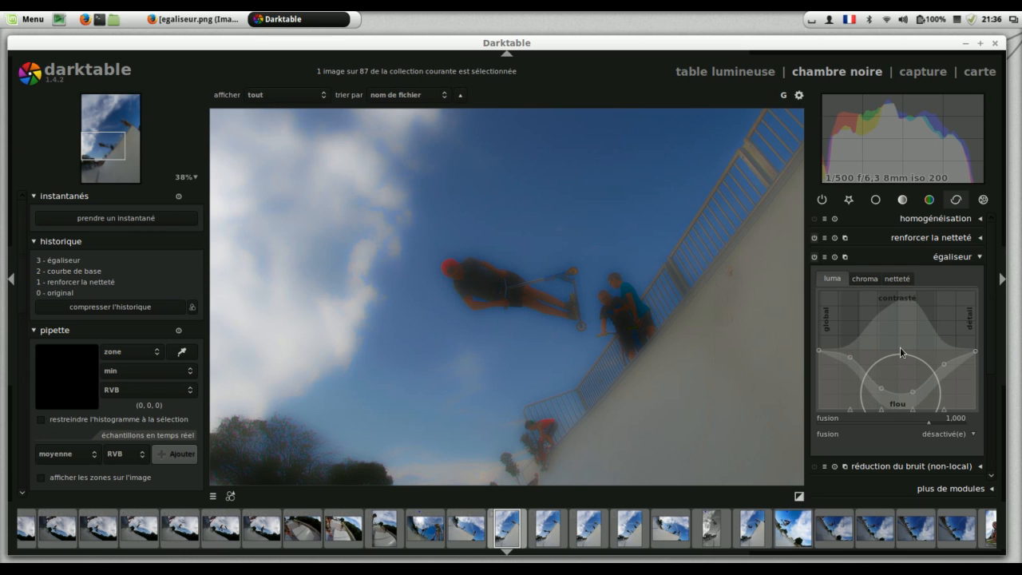
{"action": "double_click", "coordinate": [901, 351]}
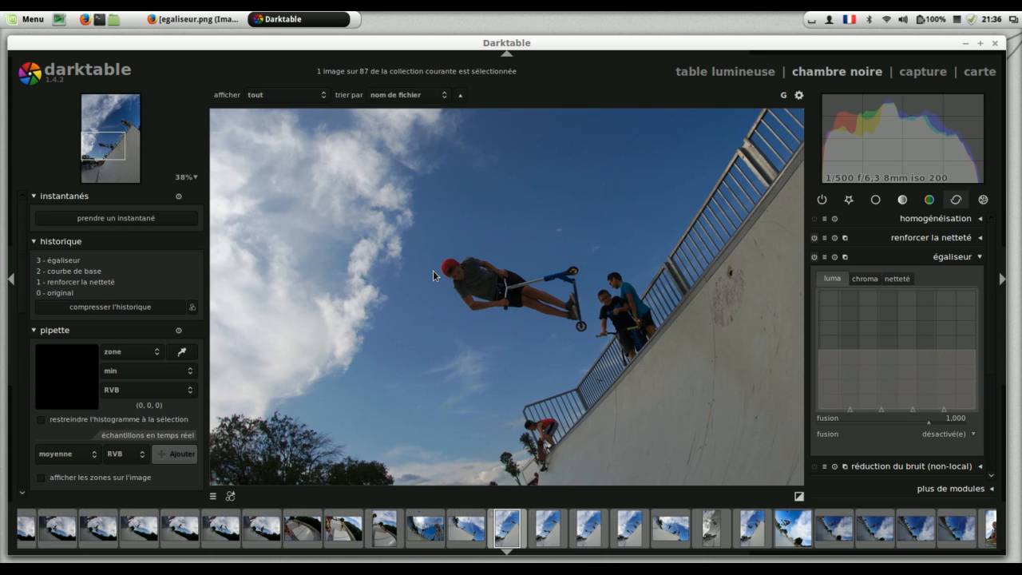
Try raising the luma noise threshold curve from bruité towards flou on the rider's close-up, and bring it back down
{"action": "scroll", "coordinate": [438, 270], "scroll_direction": "up", "scroll_amount": 5}
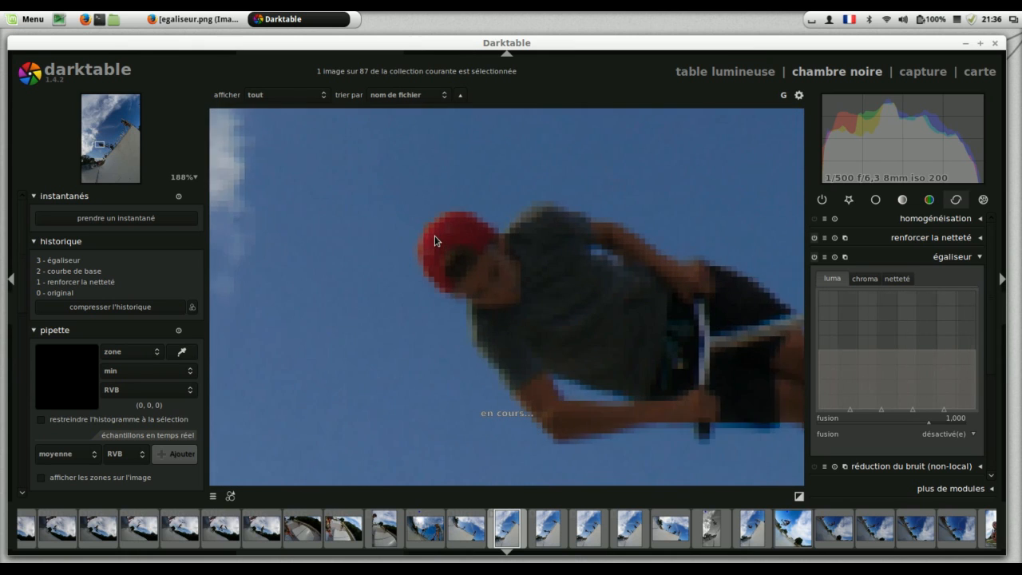
{"action": "scroll", "coordinate": [435, 238], "scroll_direction": "up", "scroll_amount": 1}
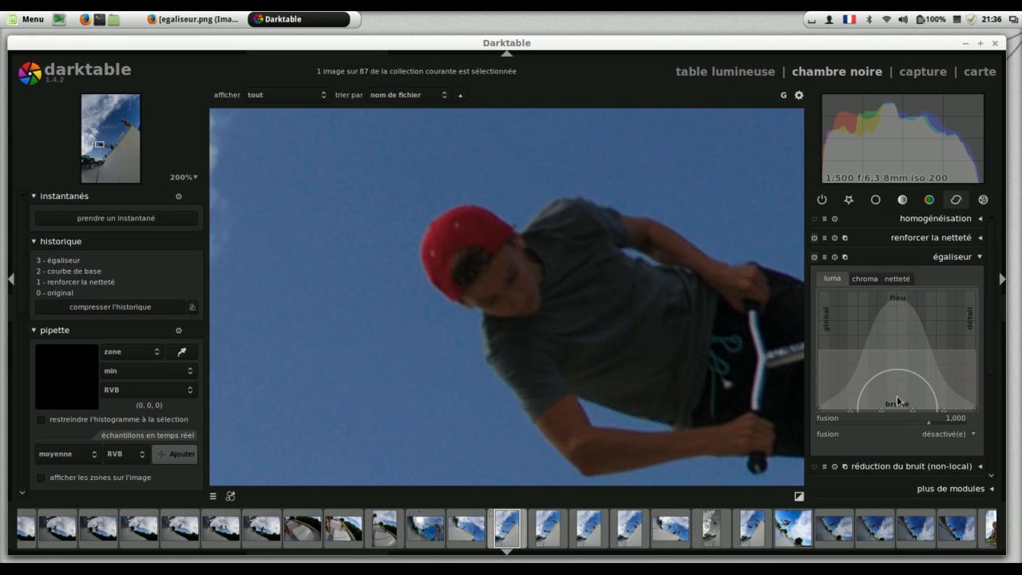
{"action": "left_click_drag", "start_coordinate": [896, 400], "coordinate": [895, 354]}
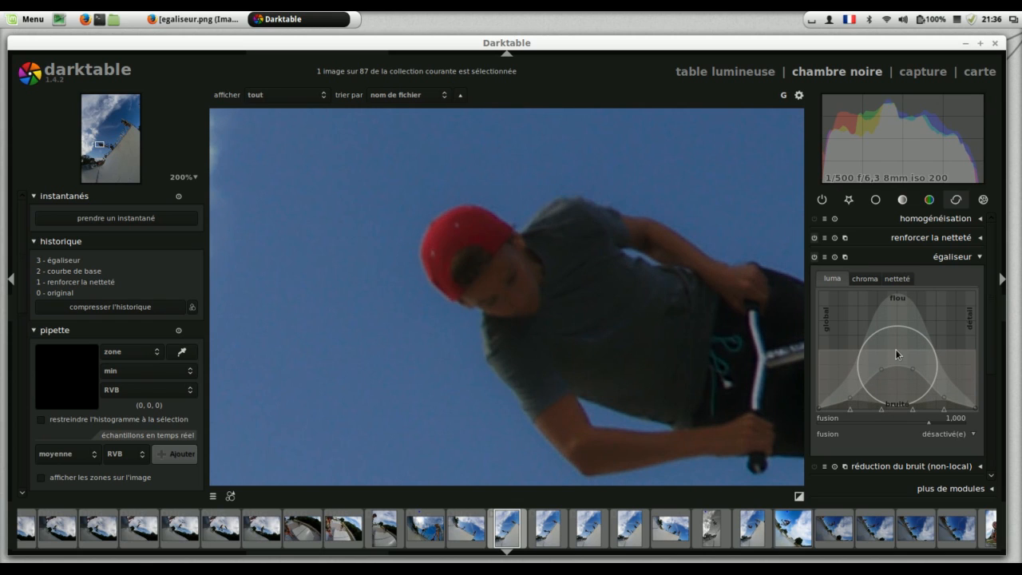
{"action": "double_click", "coordinate": [895, 353]}
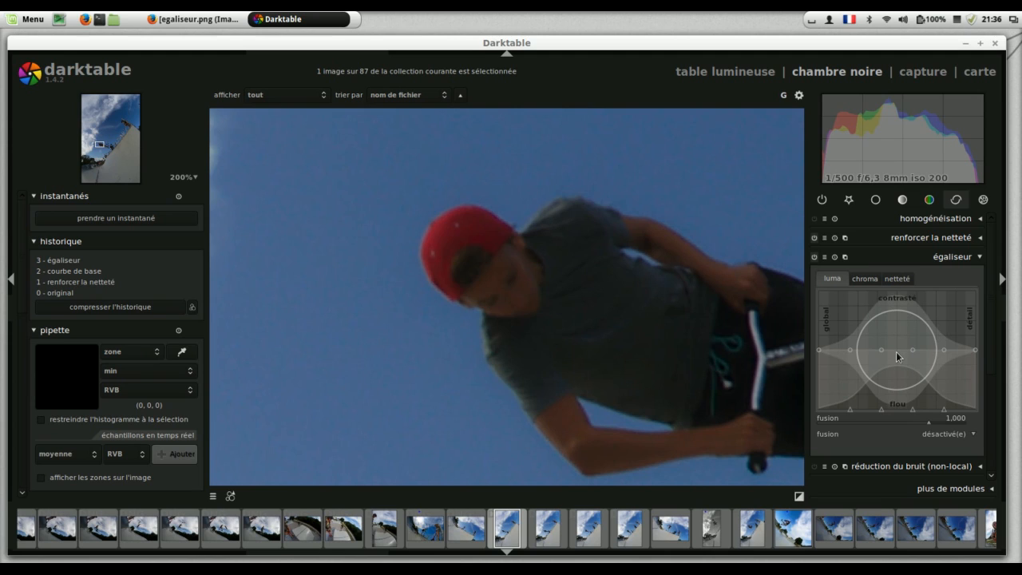
{"action": "left_click_drag", "start_coordinate": [896, 354], "coordinate": [895, 373]}
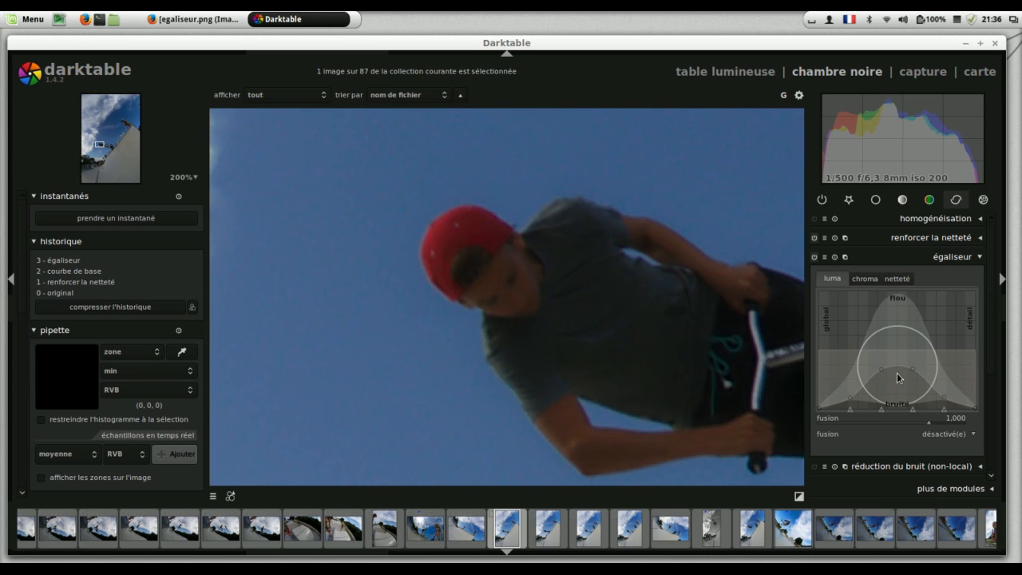
{"action": "left_click_drag", "start_coordinate": [900, 384], "coordinate": [903, 391]}
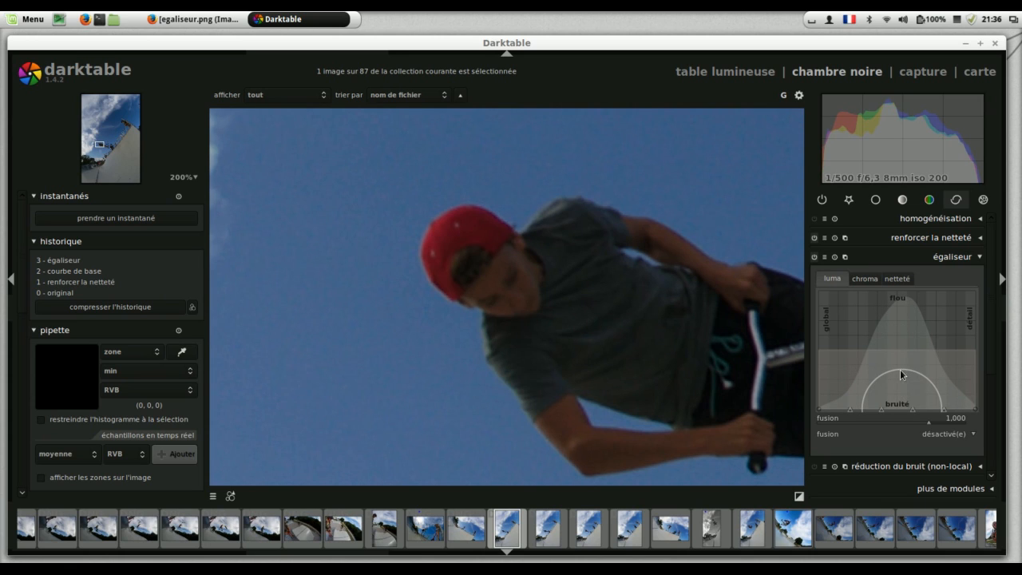
Try raising the middle of the chroma curve towards contraste, lower it towards flou, and restore it to flat
{"action": "left_click", "coordinate": [865, 278]}
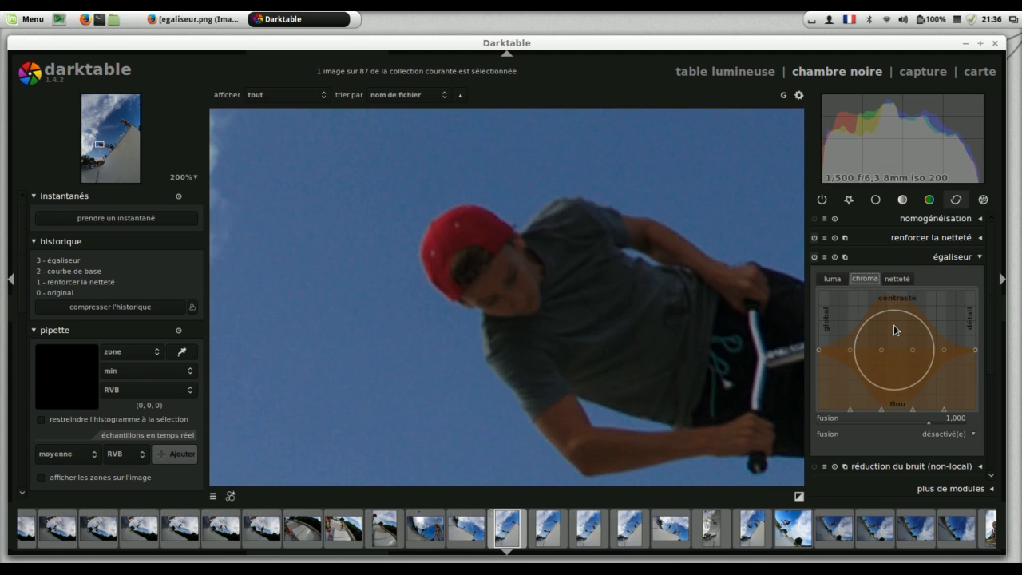
{"action": "left_click_drag", "start_coordinate": [896, 347], "coordinate": [895, 310]}
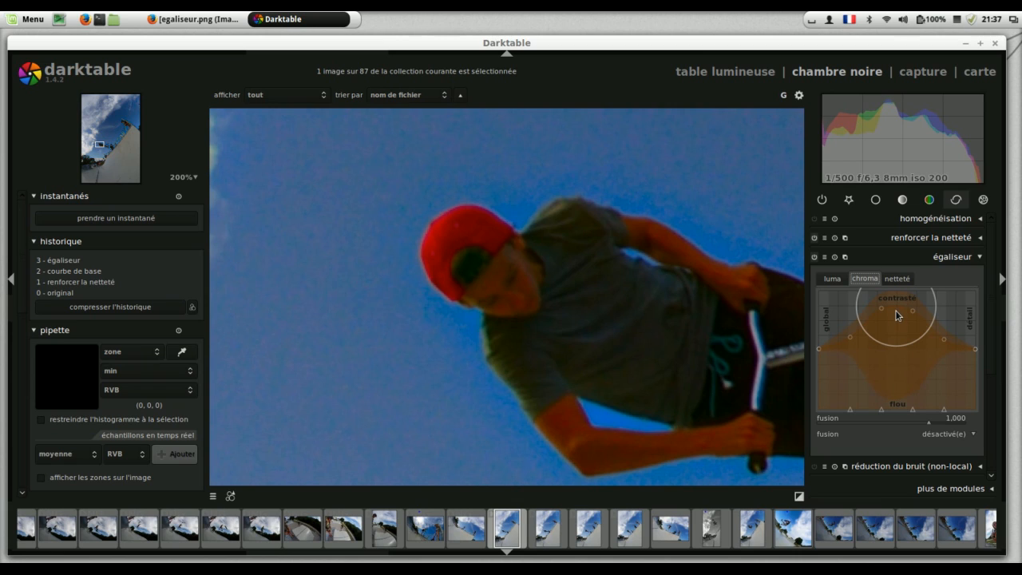
{"action": "left_click_drag", "start_coordinate": [896, 315], "coordinate": [899, 400]}
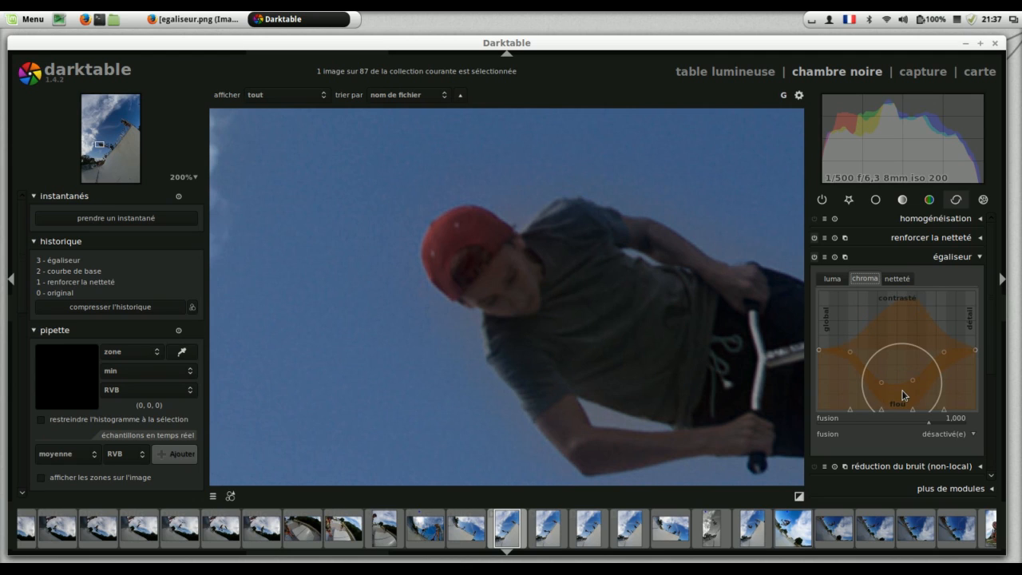
{"action": "left_click_drag", "start_coordinate": [901, 388], "coordinate": [902, 353]}
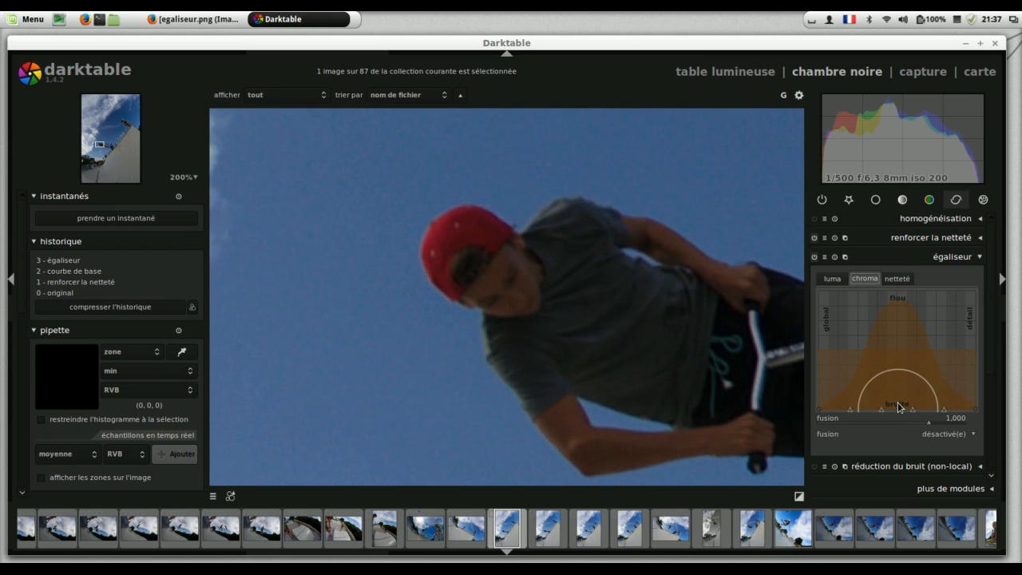
Examine the netteté curve with different influence radii, and return to the luma curve
{"action": "left_click", "coordinate": [833, 278]}
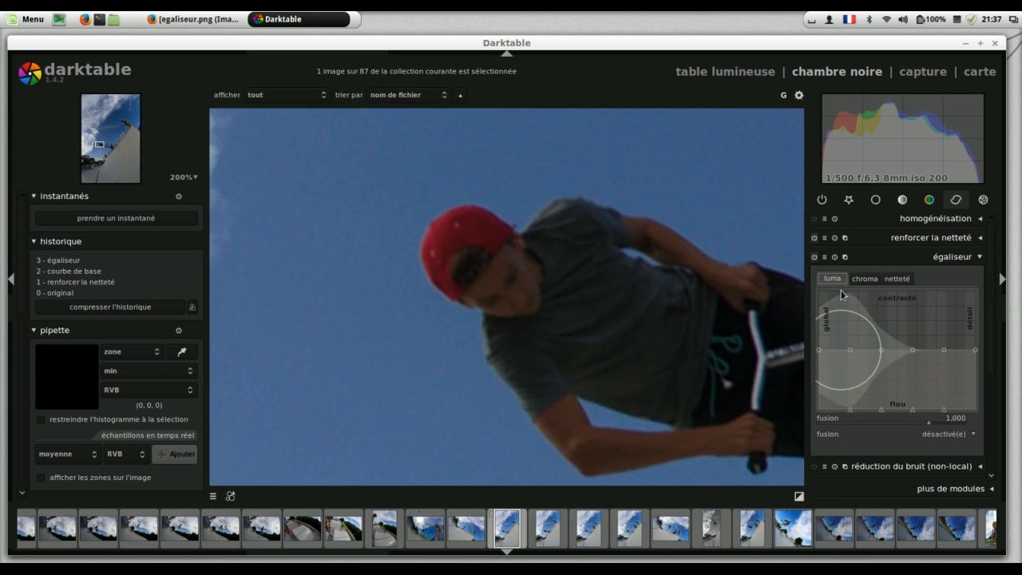
{"action": "left_click", "coordinate": [896, 278]}
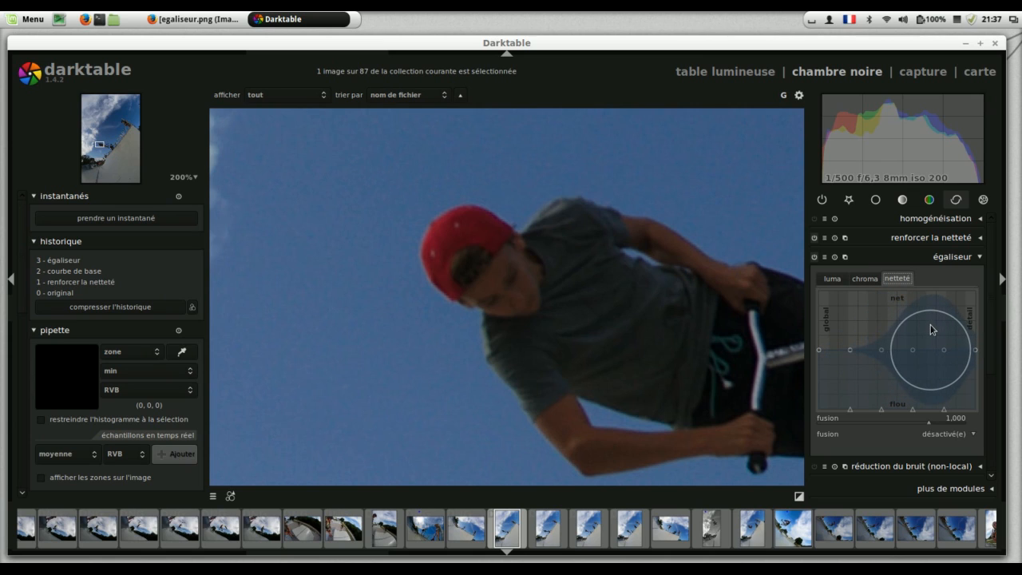
{"action": "scroll", "coordinate": [960, 356], "scroll_direction": "down", "scroll_amount": 4}
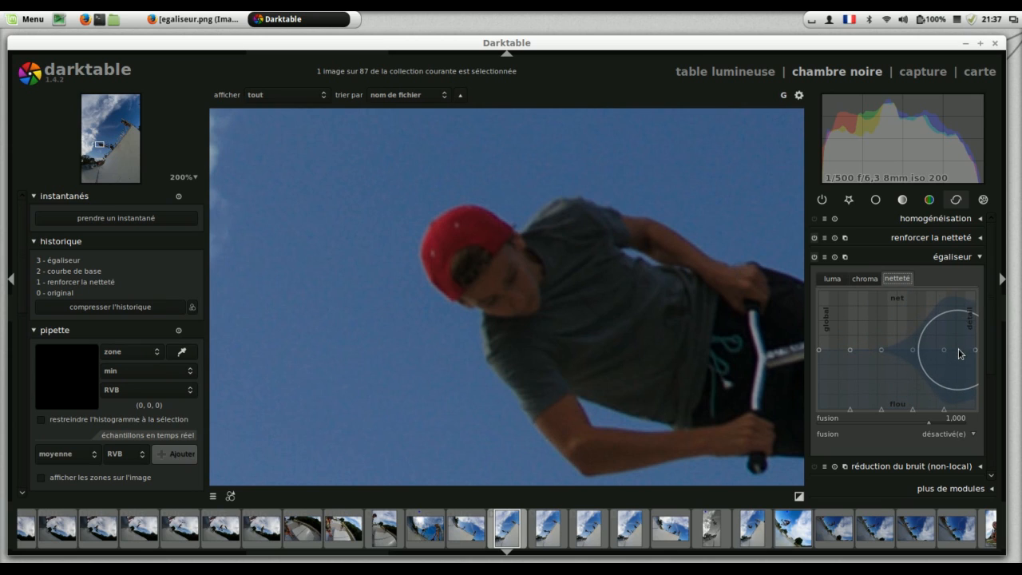
{"action": "scroll", "coordinate": [958, 356], "scroll_direction": "up", "scroll_amount": 4}
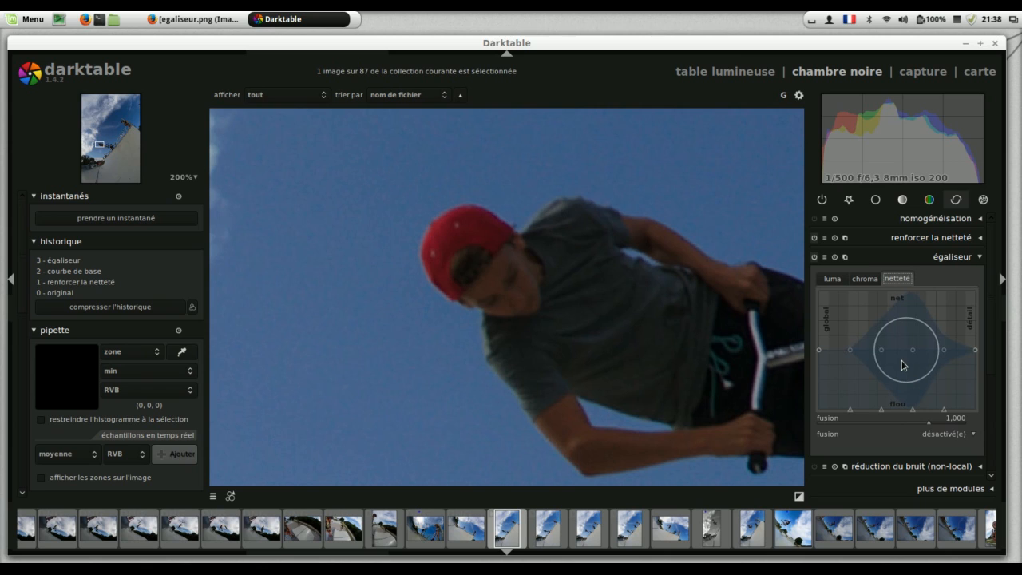
{"action": "left_click", "coordinate": [831, 279]}
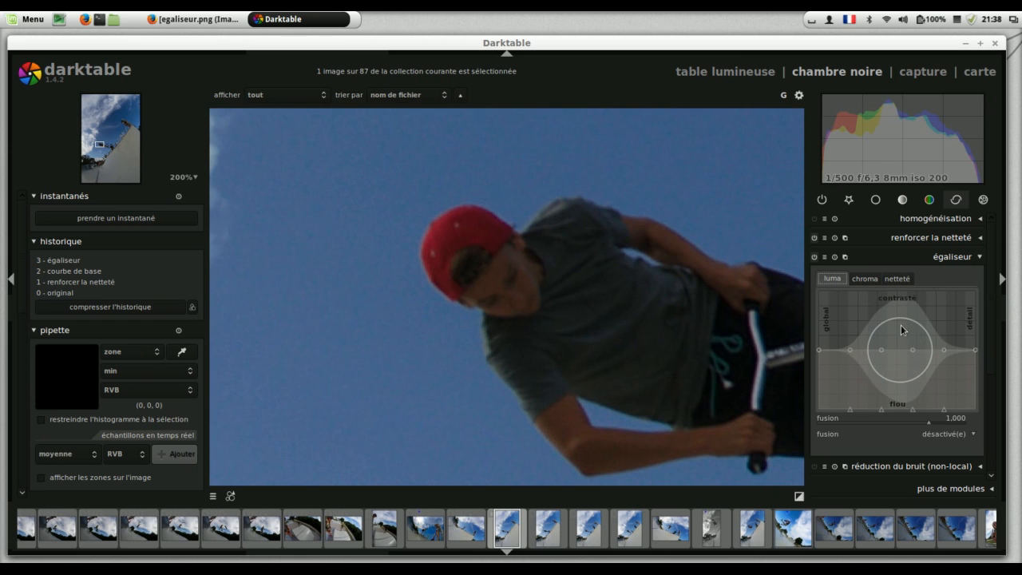
Apply the égaliseur preset "renforcer la netteté et réduire le bruit" and check the effect across the photo
{"action": "left_click", "coordinate": [824, 256]}
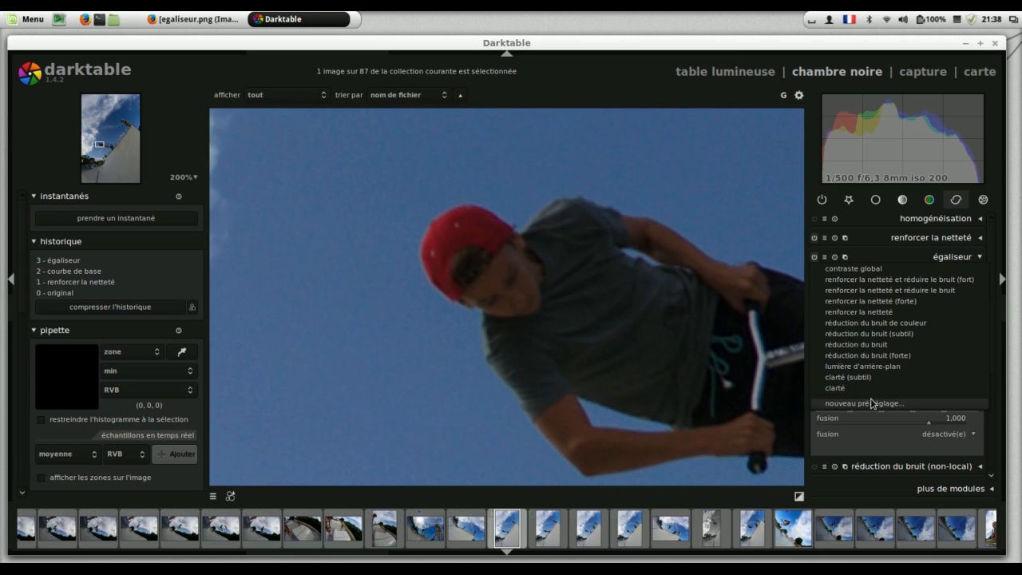
{"action": "left_click", "coordinate": [881, 292]}
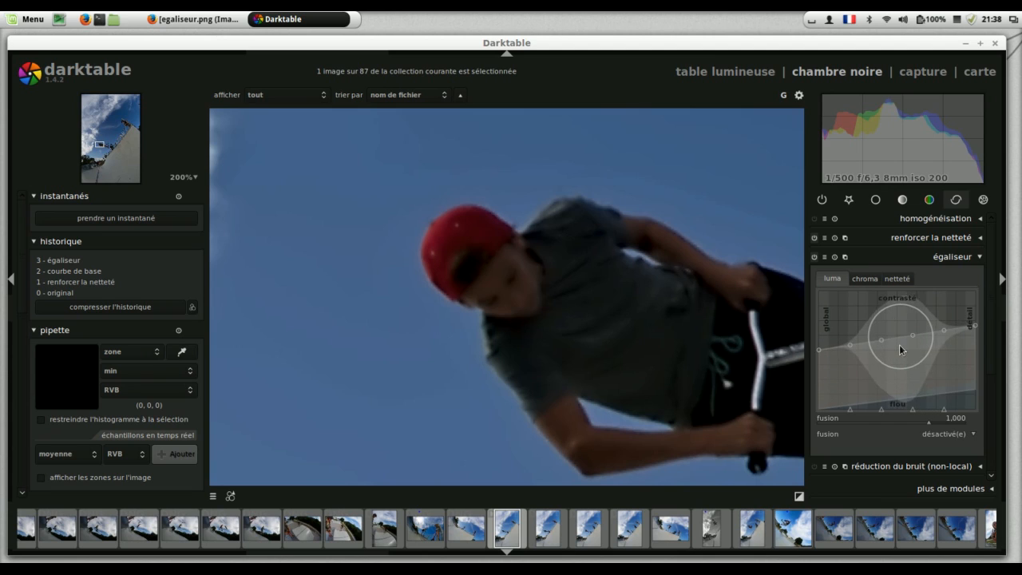
{"action": "scroll", "coordinate": [646, 329], "scroll_direction": "down", "scroll_amount": 1}
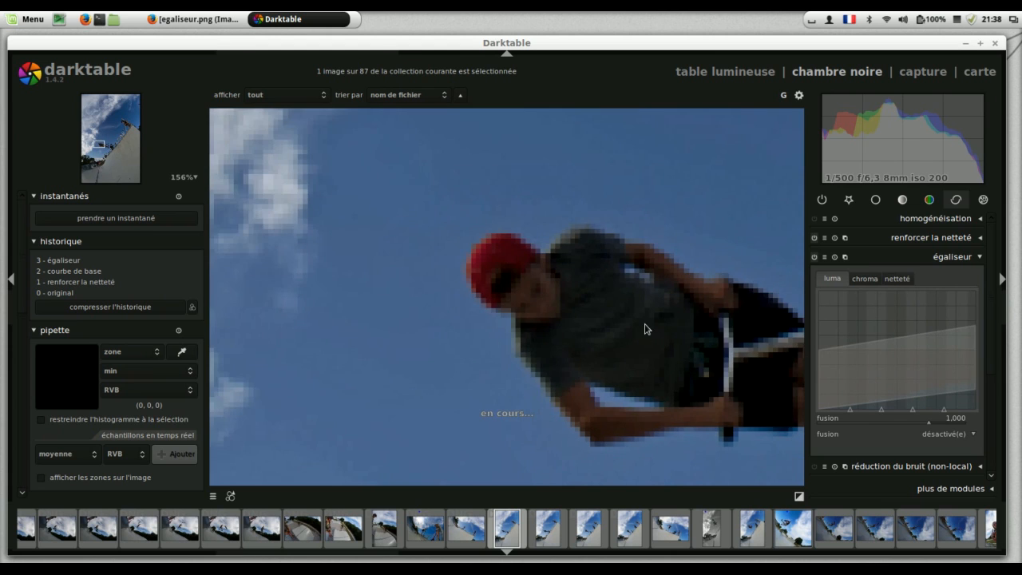
{"action": "scroll", "coordinate": [645, 329], "scroll_direction": "down", "scroll_amount": 2}
{"action": "scroll", "coordinate": [630, 333], "scroll_direction": "down", "scroll_amount": 1}
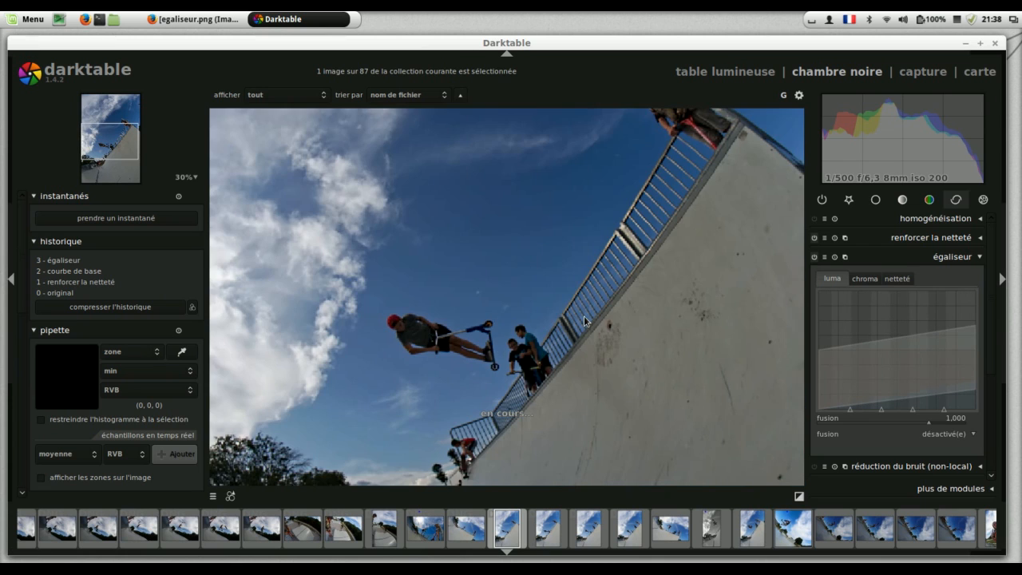
{"action": "scroll", "coordinate": [382, 327], "scroll_direction": "up", "scroll_amount": 1}
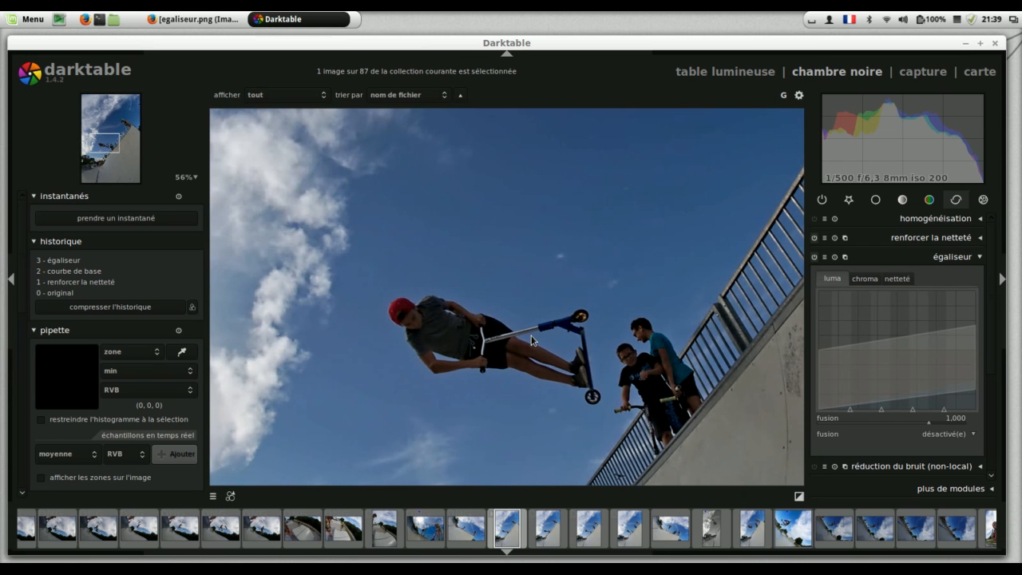